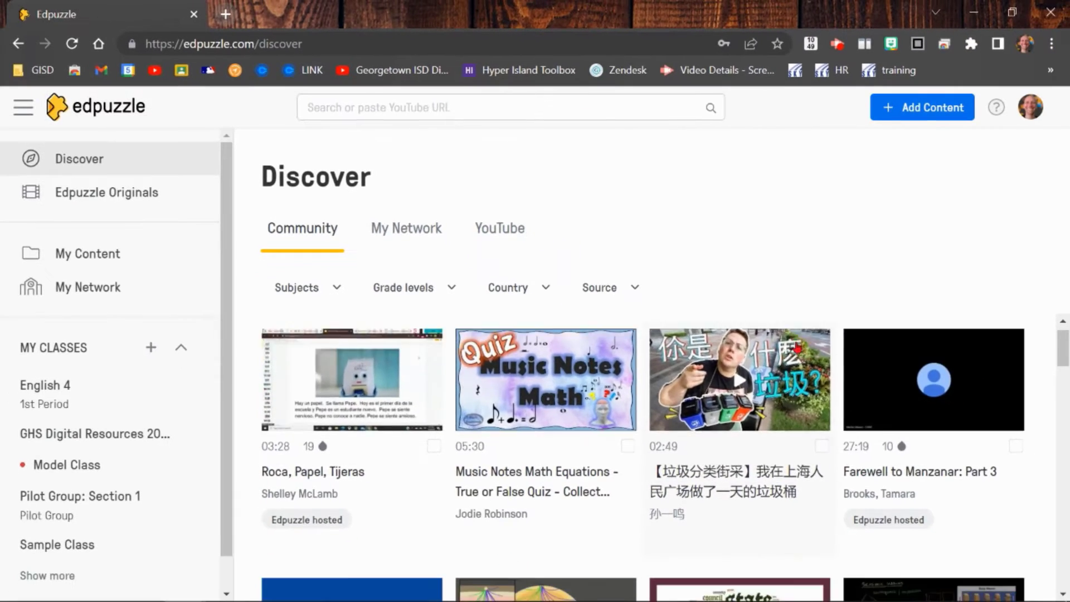
Browse the community videos on the Discover page and look at their durations and question counts
{"action": "scroll", "coordinate": [624, 434], "scroll_direction": "down", "scroll_amount": 5}
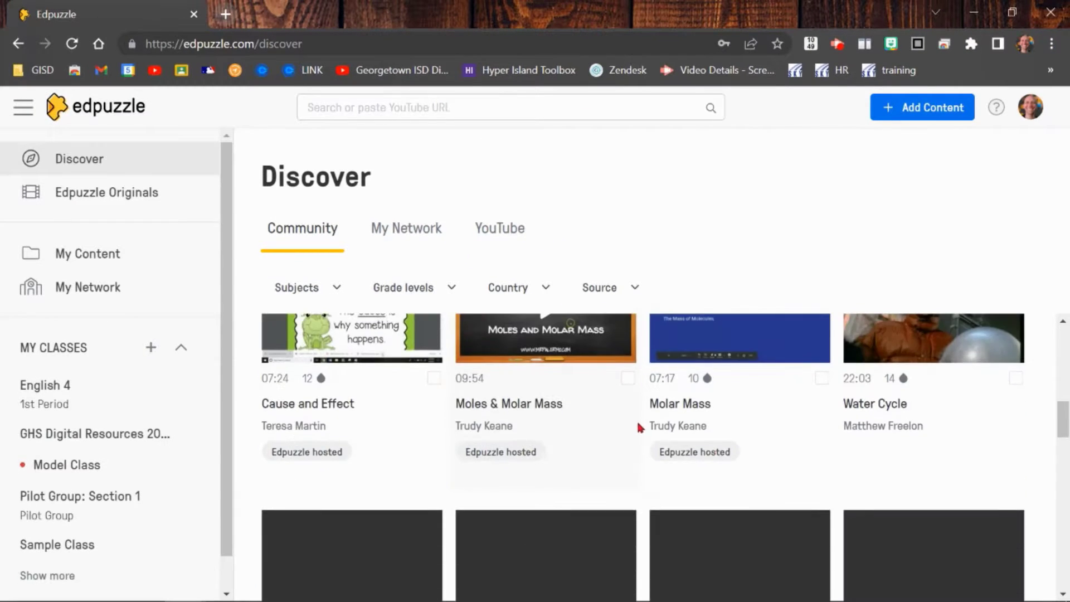
{"action": "scroll", "coordinate": [639, 427], "scroll_direction": "down", "scroll_amount": 5}
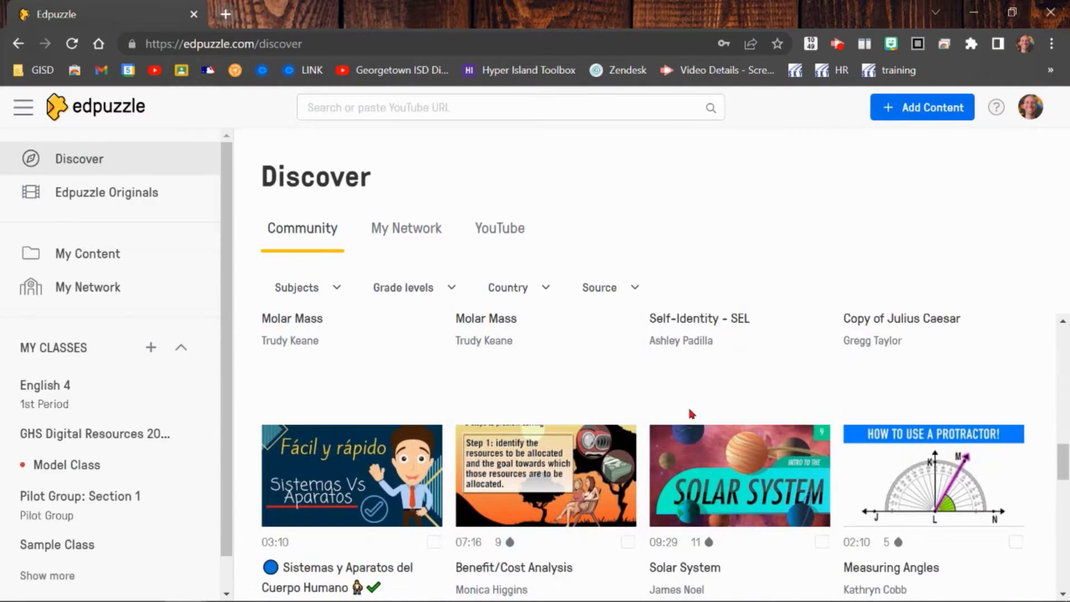
{"action": "scroll", "coordinate": [692, 414], "scroll_direction": "up", "scroll_amount": 2}
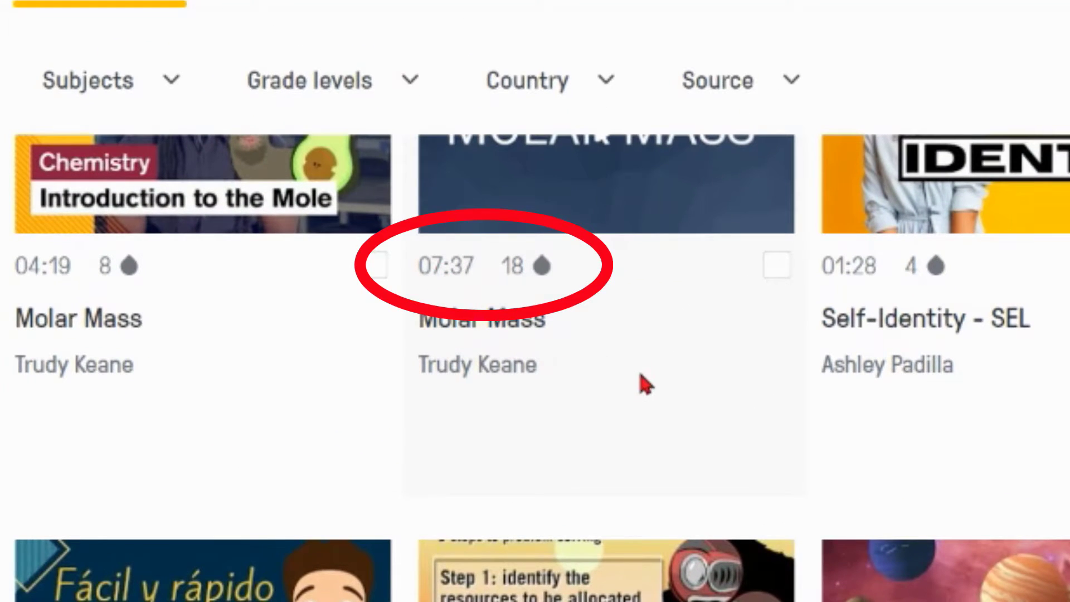
{"action": "scroll", "coordinate": [641, 374], "scroll_direction": "up", "scroll_amount": 6}
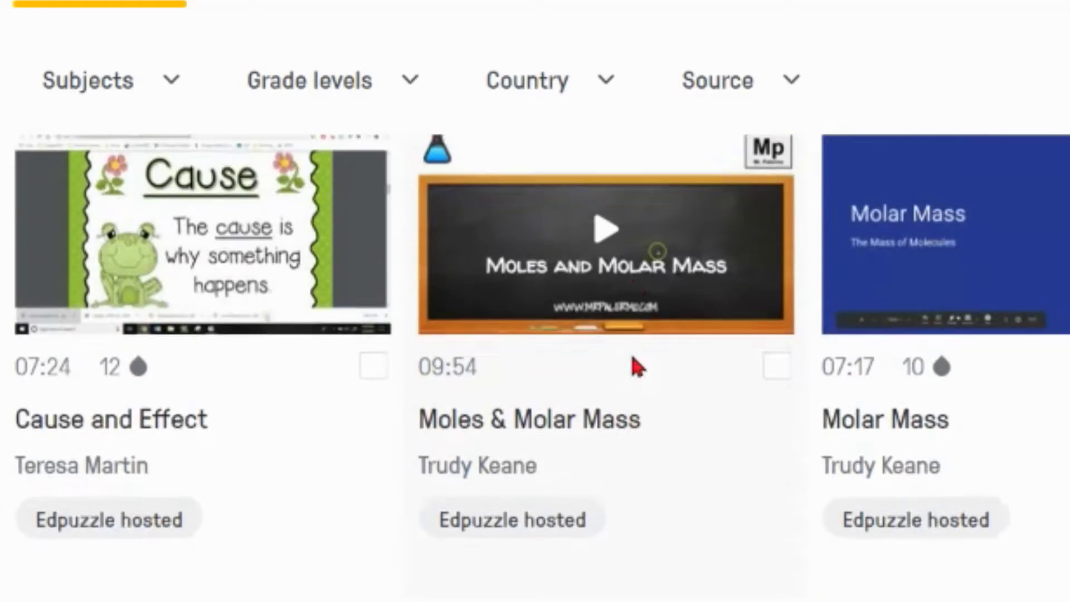
{"action": "scroll", "coordinate": [632, 359], "scroll_direction": "up", "scroll_amount": 1}
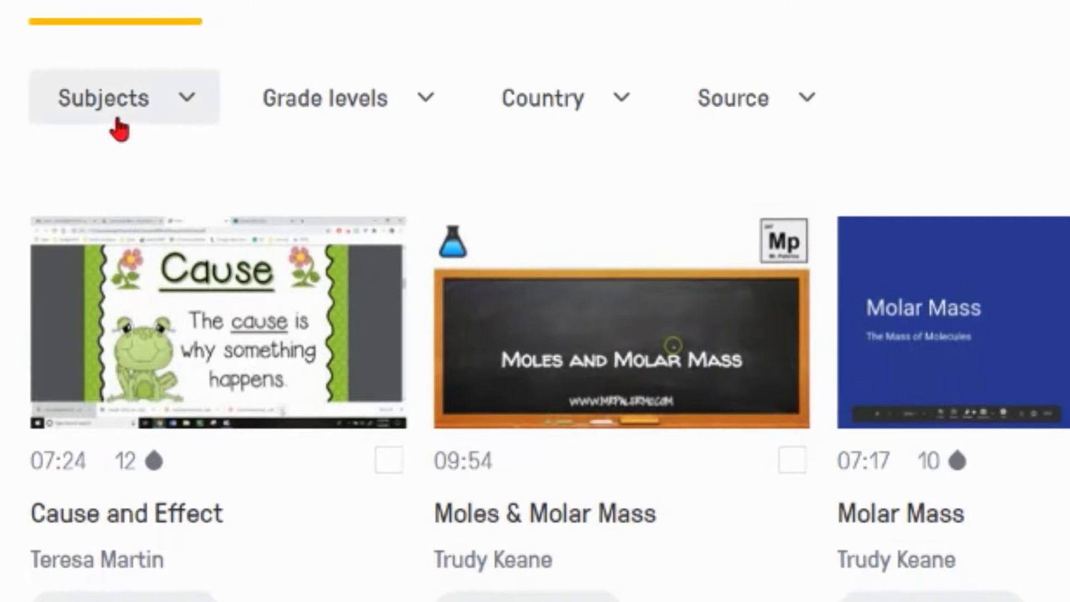
Review the Subjects, Grade levels, Country and Source filter options for the community videos without applying any
{"action": "left_click", "coordinate": [126, 119]}
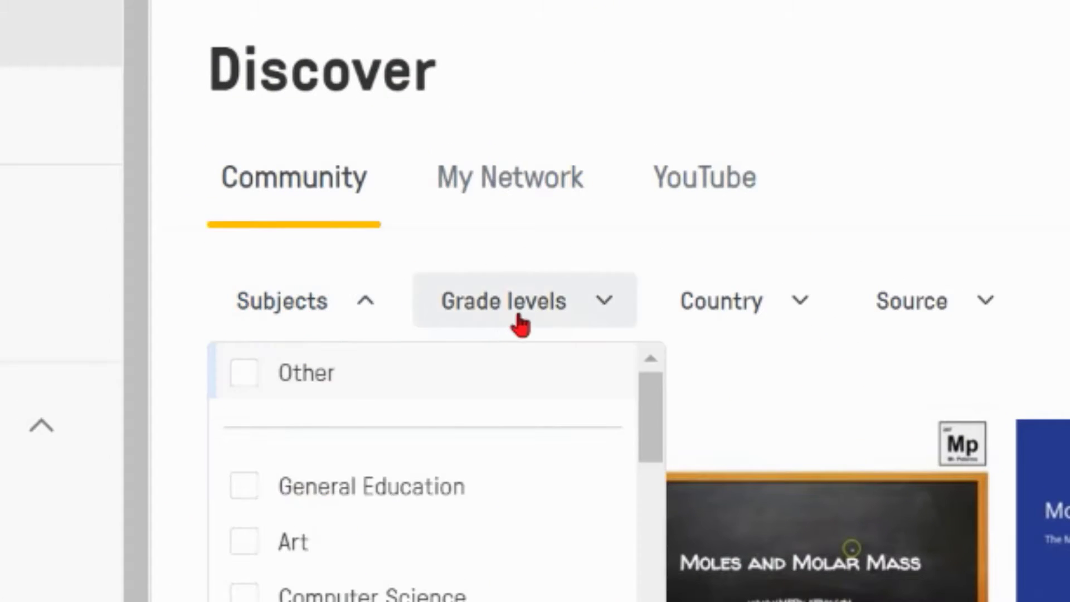
{"action": "left_click", "coordinate": [521, 323]}
{"action": "left_click", "coordinate": [805, 310]}
{"action": "left_click", "coordinate": [931, 310]}
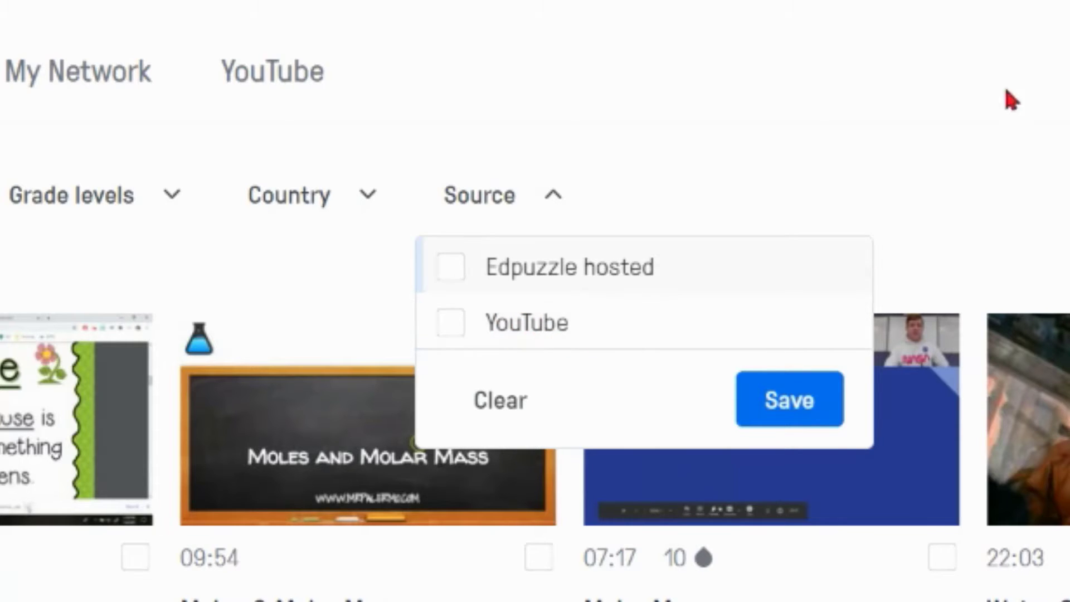
{"action": "left_click", "coordinate": [859, 89]}
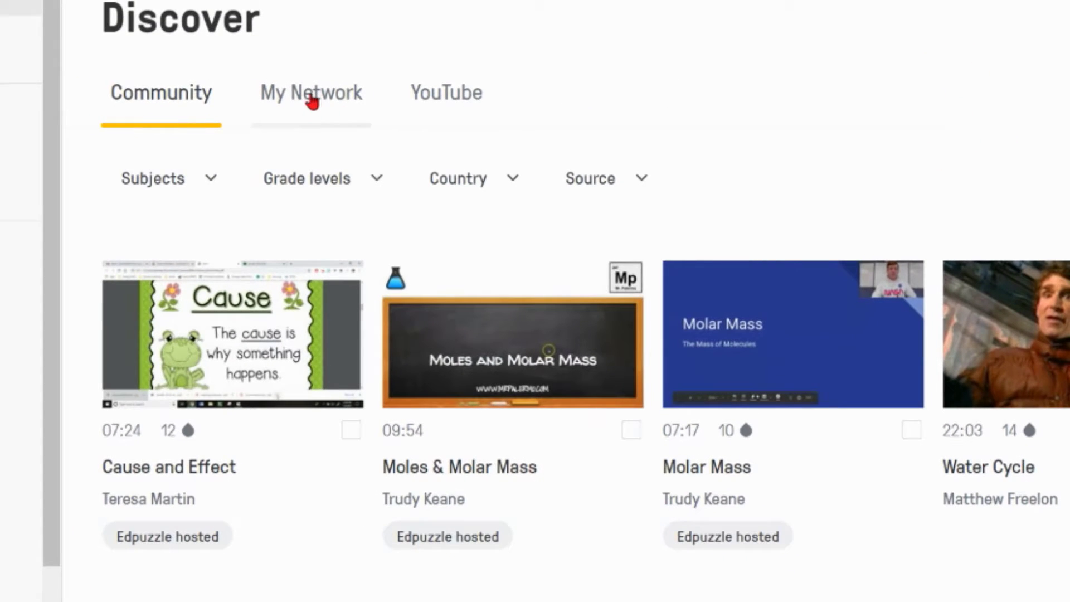
Show the Discover videos from My Network and look through the results
{"action": "left_click", "coordinate": [309, 102]}
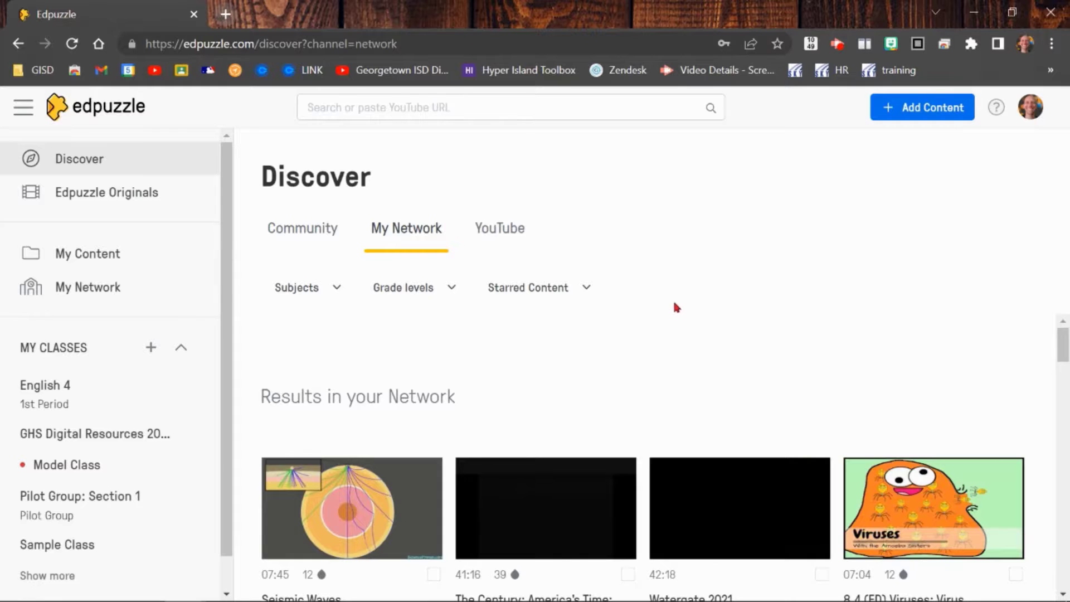
{"action": "scroll", "coordinate": [674, 301], "scroll_direction": "down", "scroll_amount": 5}
{"action": "scroll", "coordinate": [587, 389], "scroll_direction": "down", "scroll_amount": 7}
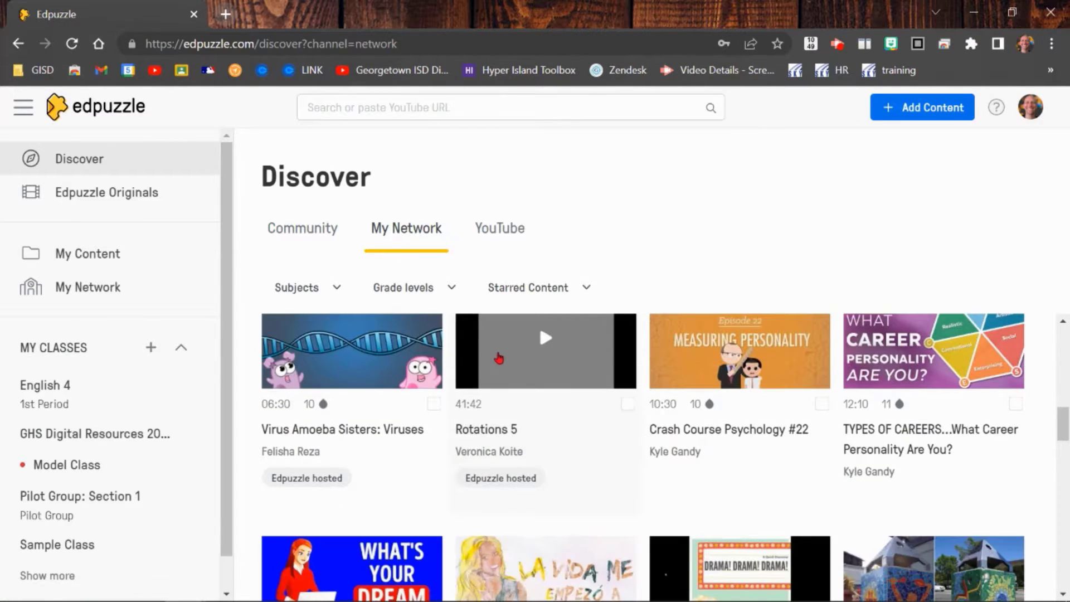
{"action": "scroll", "coordinate": [504, 363], "scroll_direction": "down", "scroll_amount": 3}
{"action": "scroll", "coordinate": [611, 415], "scroll_direction": "up", "scroll_amount": 5}
{"action": "scroll", "coordinate": [612, 416], "scroll_direction": "up", "scroll_amount": 6}
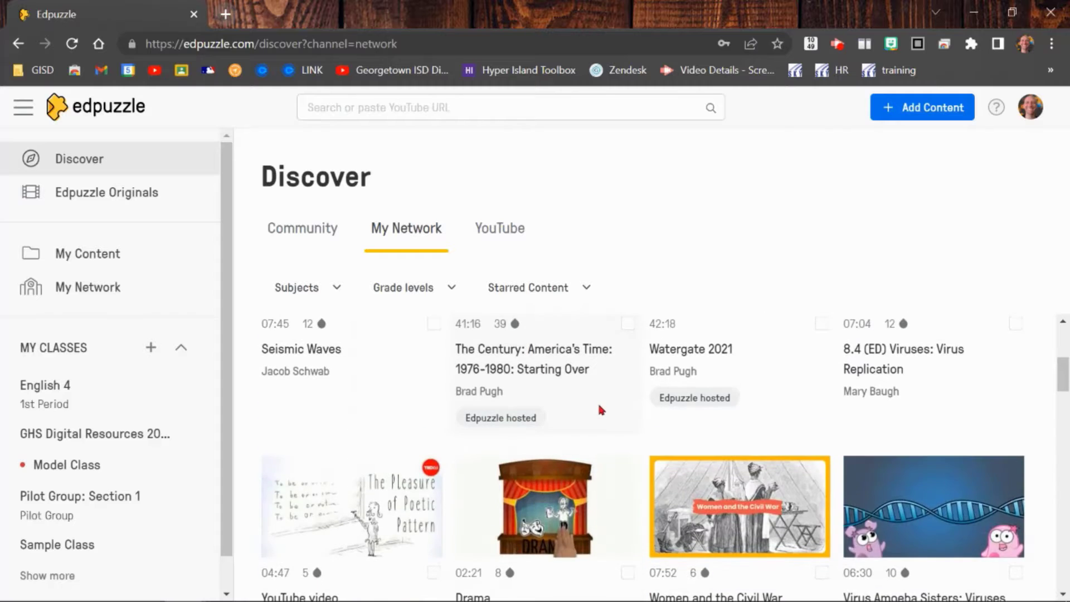
Show the YouTube section of Discover, and copy the URL of the YouTube video "Micro-Biology: Crash Course History of Science #24"
{"action": "left_click", "coordinate": [500, 229]}
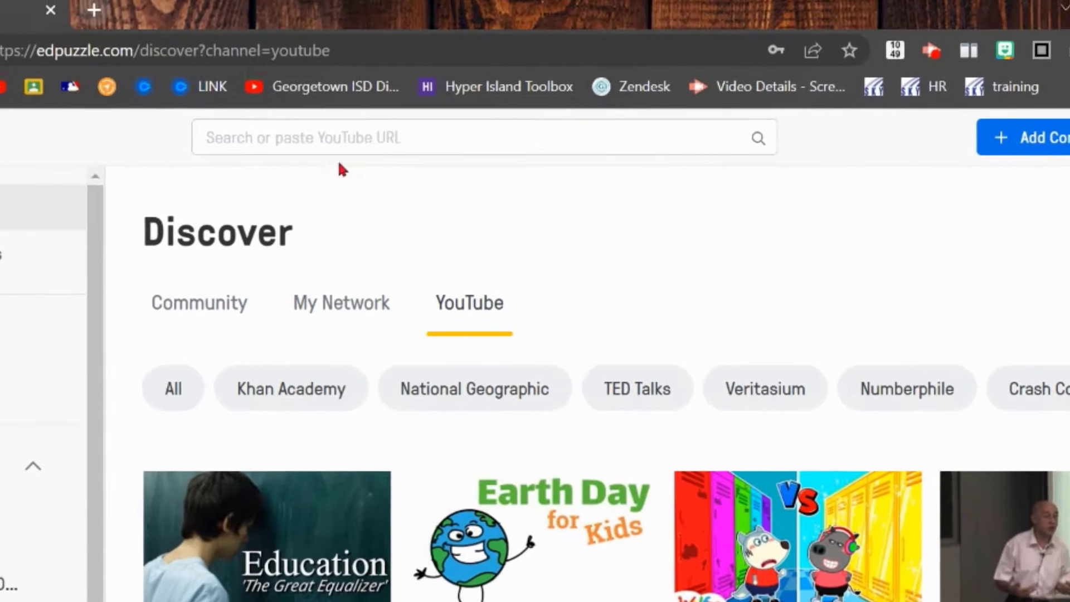
{"action": "left_click", "coordinate": [274, 39]}
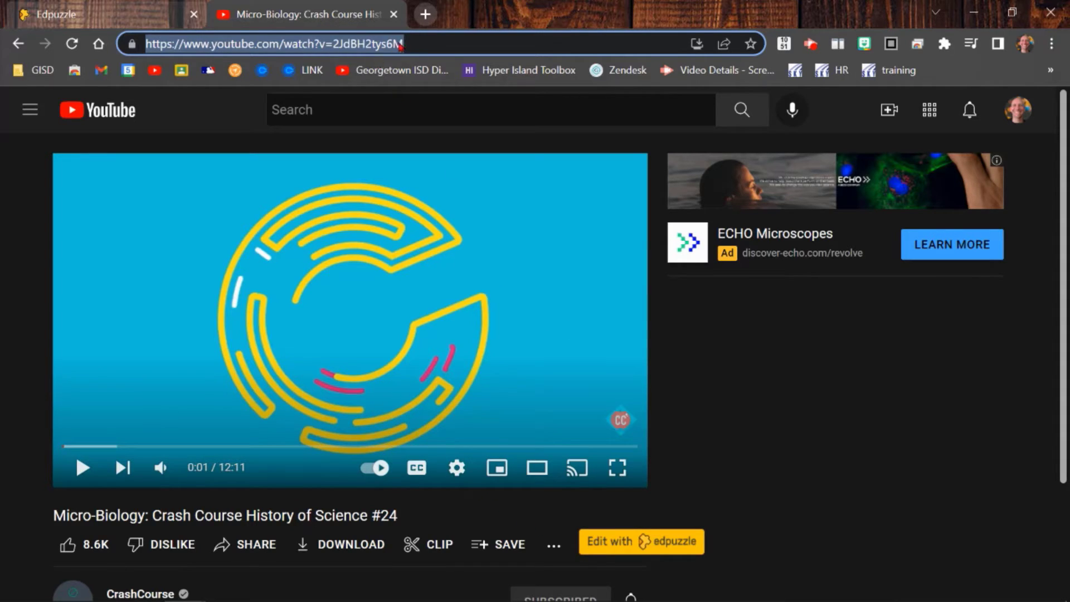
{"action": "triple_click", "coordinate": [401, 44]}
{"action": "key", "text": "ctrl+c"}
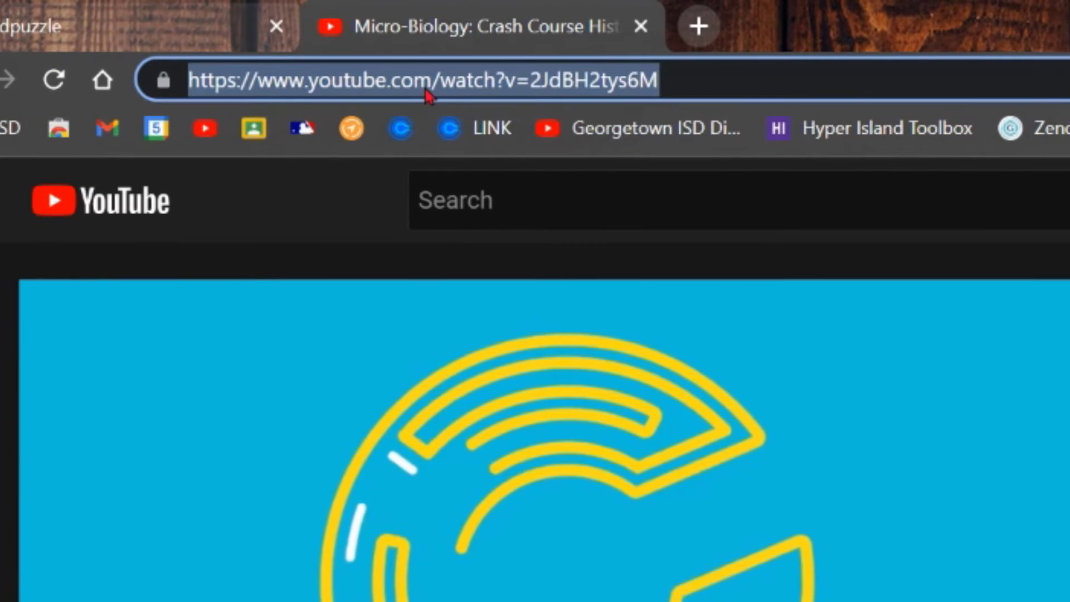
Return to Edpuzzle and search for the copied YouTube video URL to bring the video into the editor
{"action": "left_click", "coordinate": [178, 22]}
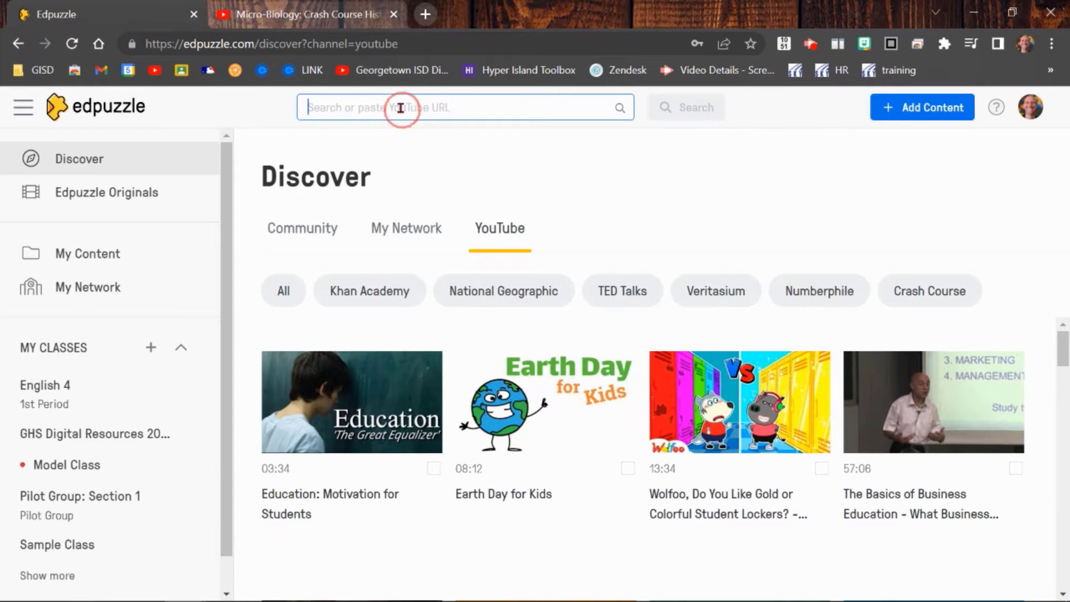
{"action": "key", "text": "ctrl+v"}
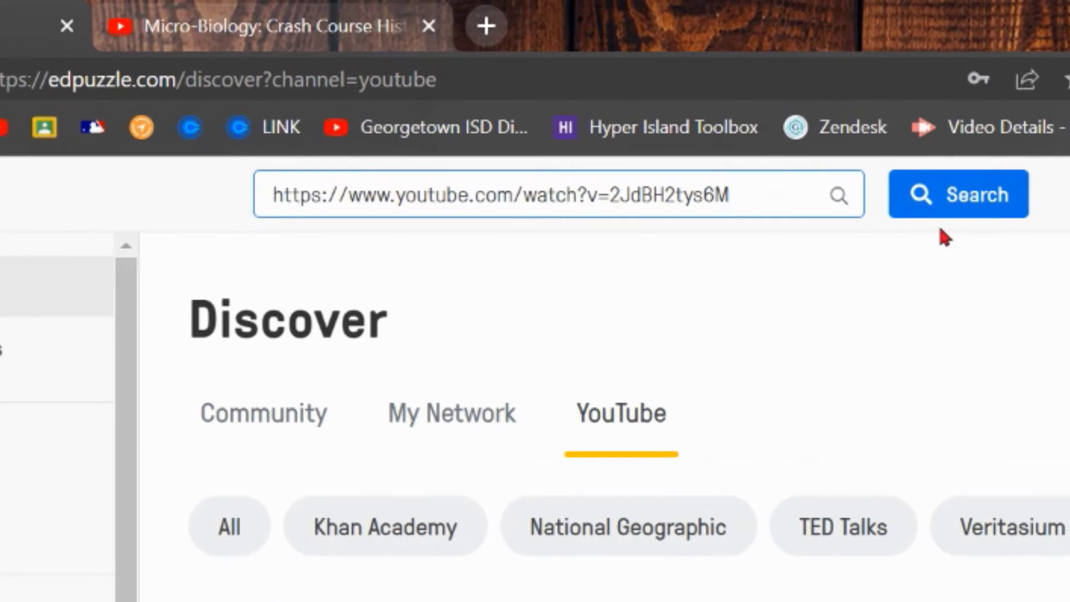
{"action": "left_click", "coordinate": [963, 202]}
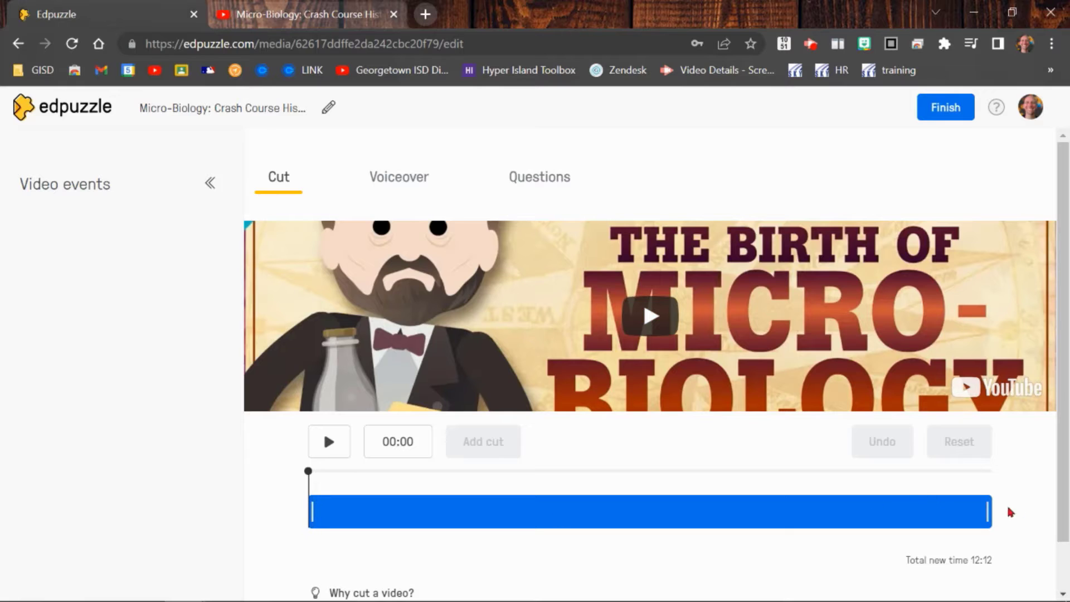
Preview the later part of the video, pause it and trim its end back to 08:15
{"action": "left_click", "coordinate": [975, 510]}
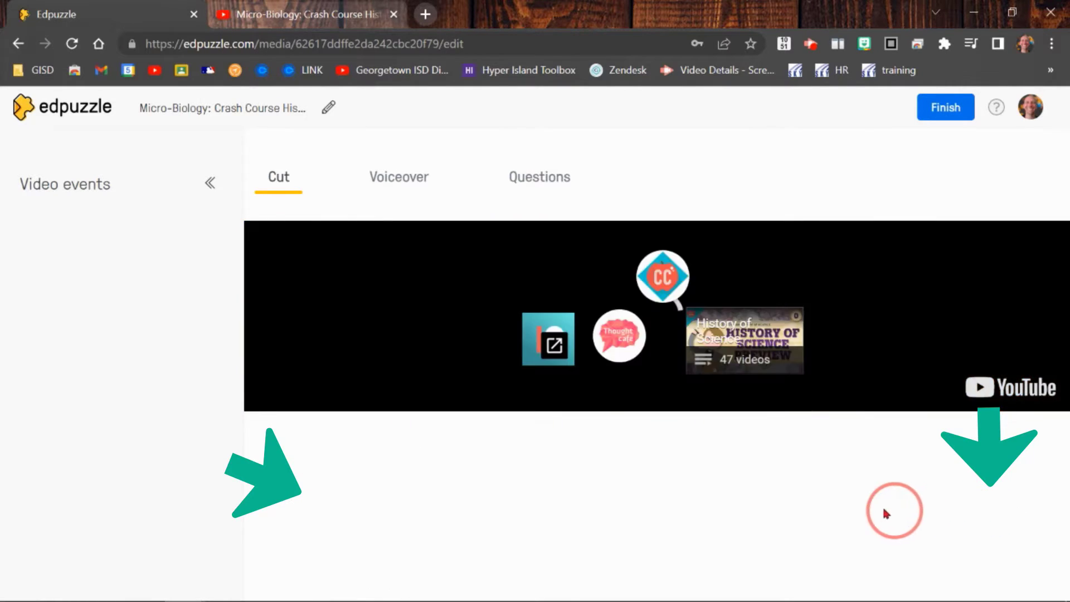
{"action": "left_click", "coordinate": [783, 506]}
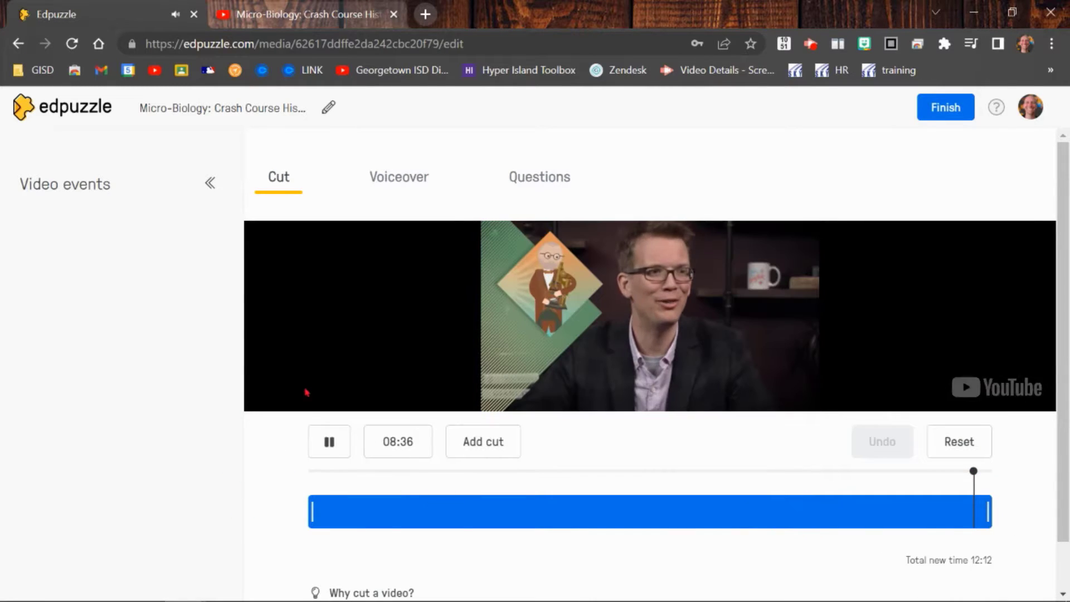
{"action": "left_click", "coordinate": [328, 439]}
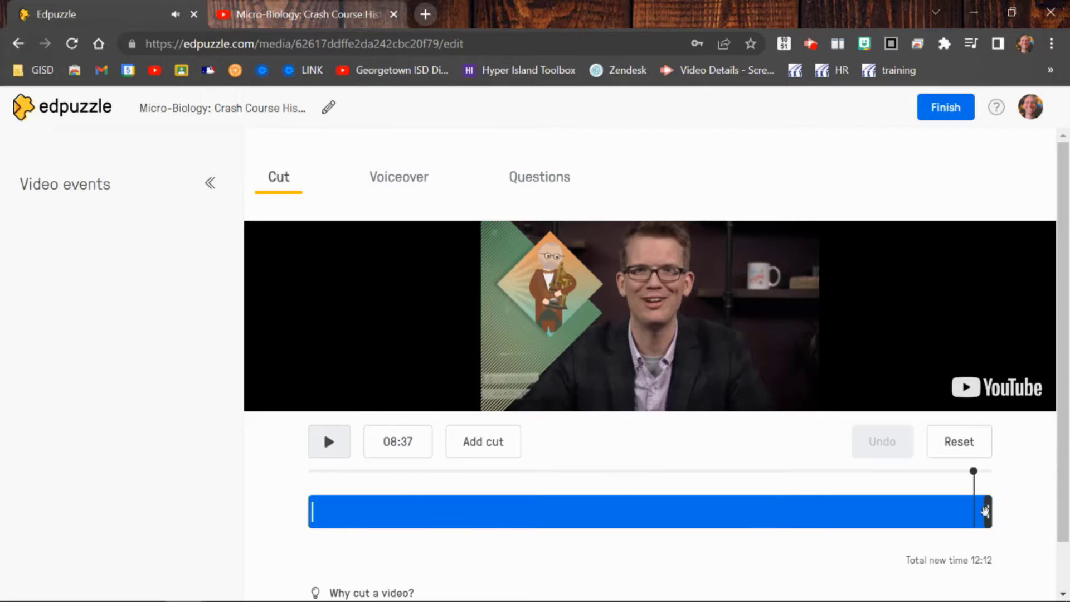
{"action": "left_click_drag", "start_coordinate": [985, 511], "coordinate": [775, 518]}
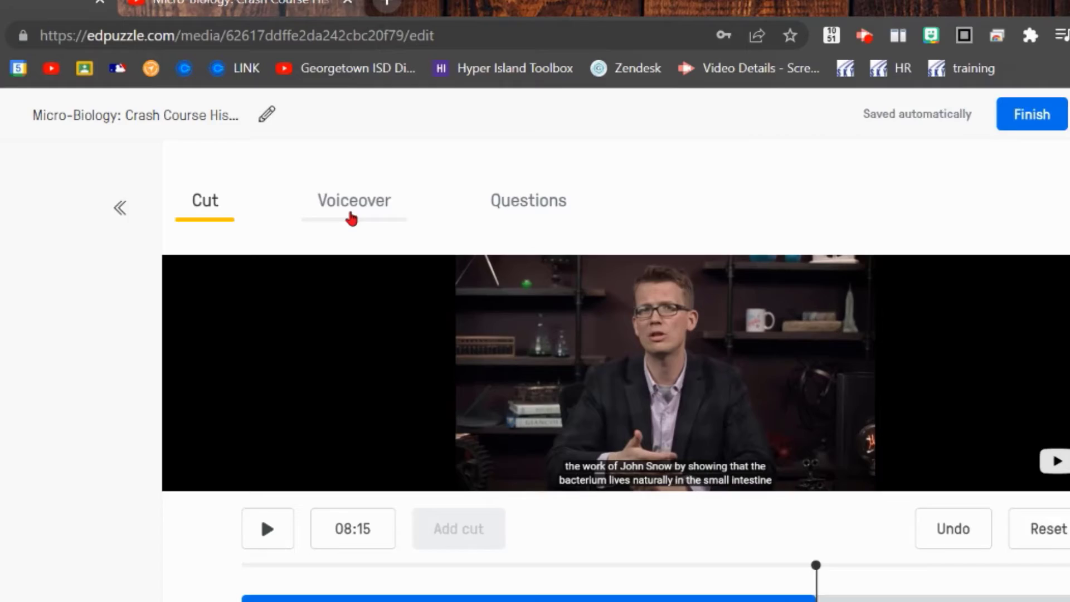
Check the voiceover section, and briefly play and pause the video in the questions section
{"action": "left_click", "coordinate": [397, 189]}
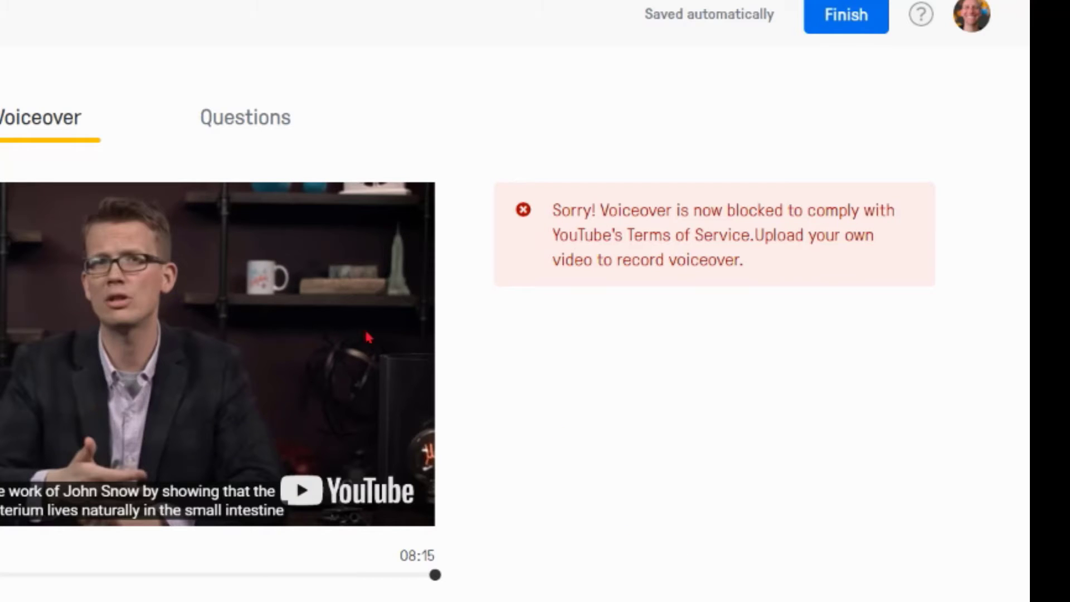
{"action": "left_click", "coordinate": [225, 134]}
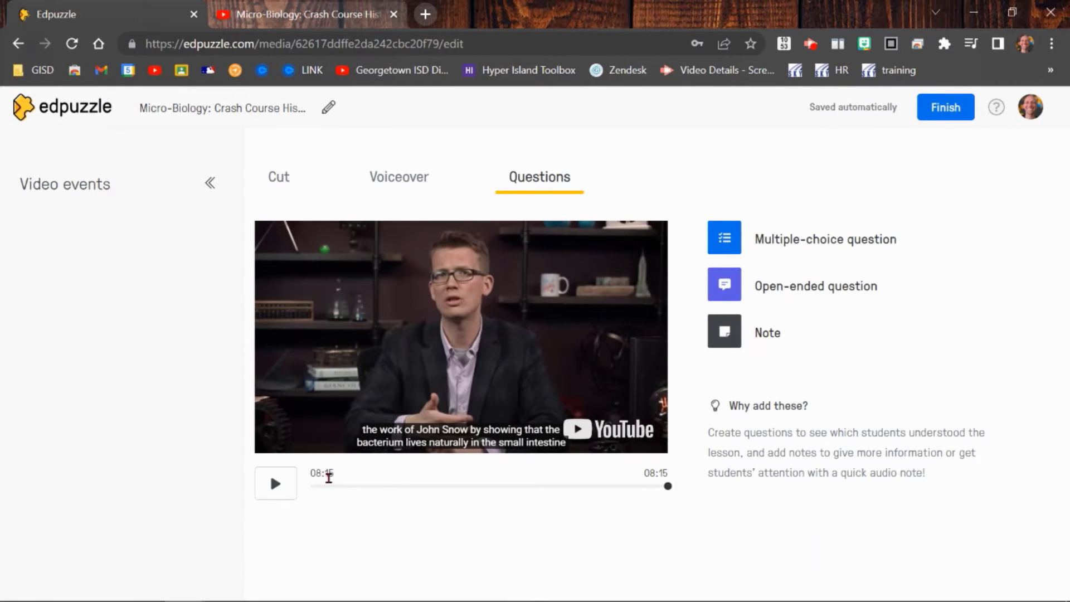
{"action": "left_click", "coordinate": [273, 487]}
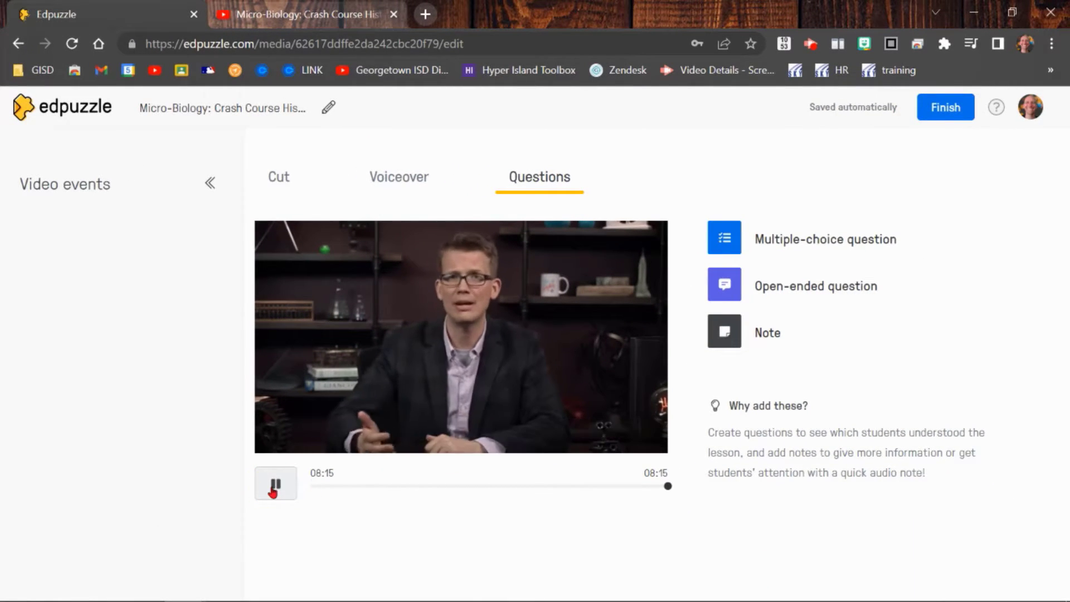
{"action": "left_click", "coordinate": [276, 485]}
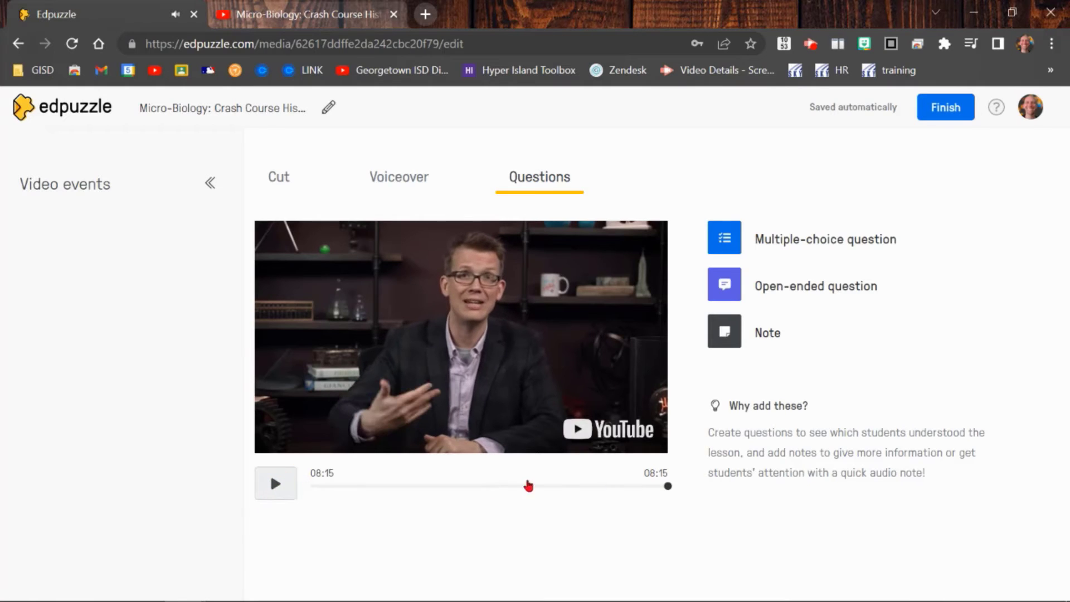
Add a multiple-choice question at 08:15, "Who did the work of finding bacterium", with the answer choices "John Snow" and "Tom Jones"
{"action": "left_click", "coordinate": [732, 244]}
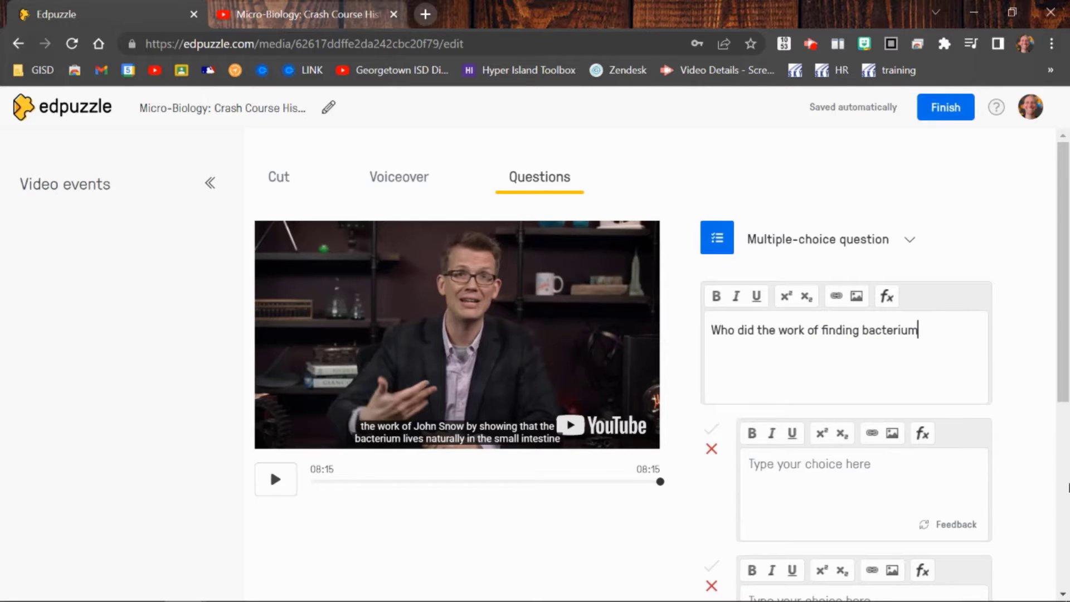
{"action": "scroll", "coordinate": [1007, 388], "scroll_direction": "down", "scroll_amount": 3}
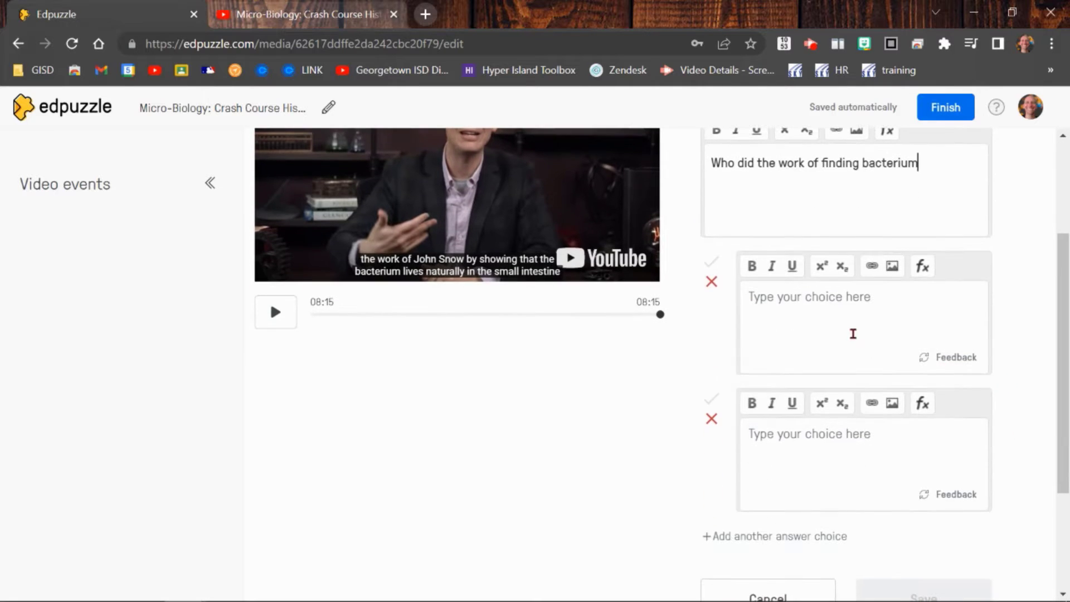
{"action": "left_click", "coordinate": [854, 328]}
{"action": "type", "text": "John Snow"}
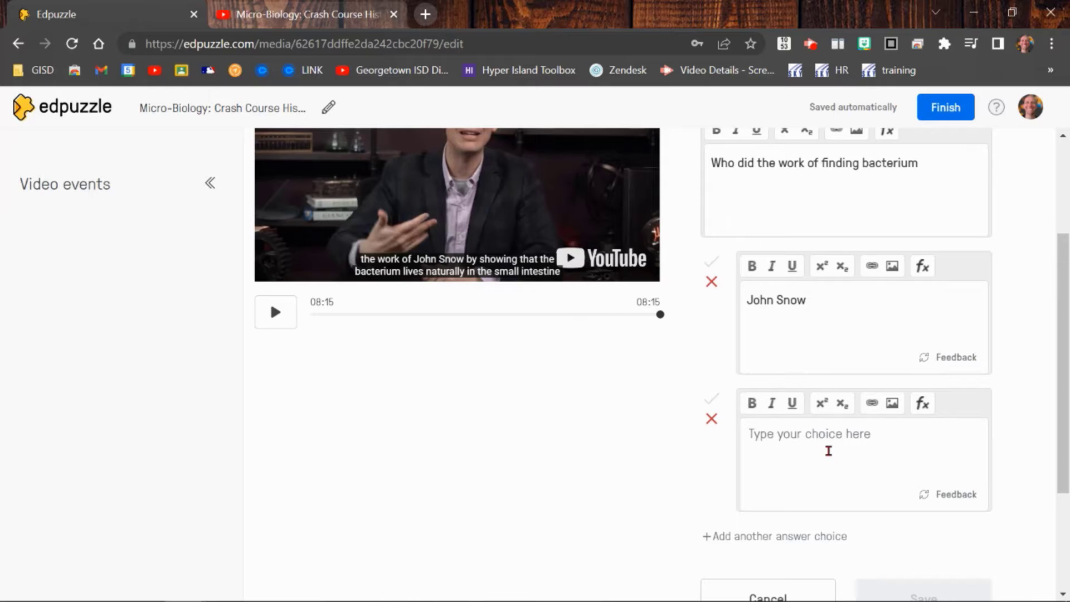
{"action": "left_click", "coordinate": [828, 450]}
{"action": "type", "text": "Tom Jones"}
Mark "John Snow" as the correct answer and save the multiple-choice question
{"action": "scroll", "coordinate": [829, 450], "scroll_direction": "up", "scroll_amount": 3}
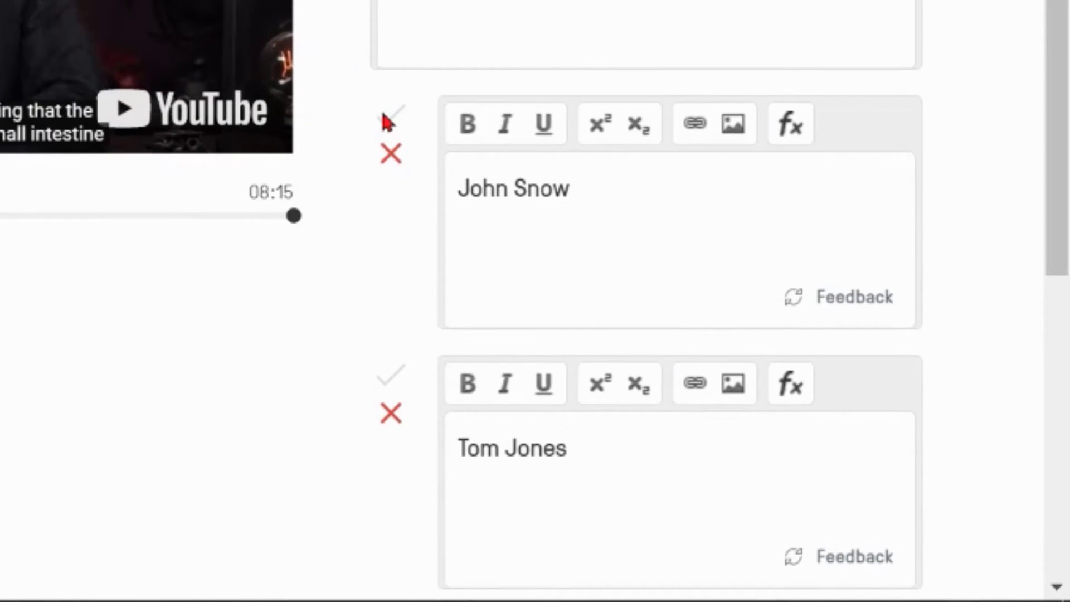
{"action": "left_click", "coordinate": [390, 118]}
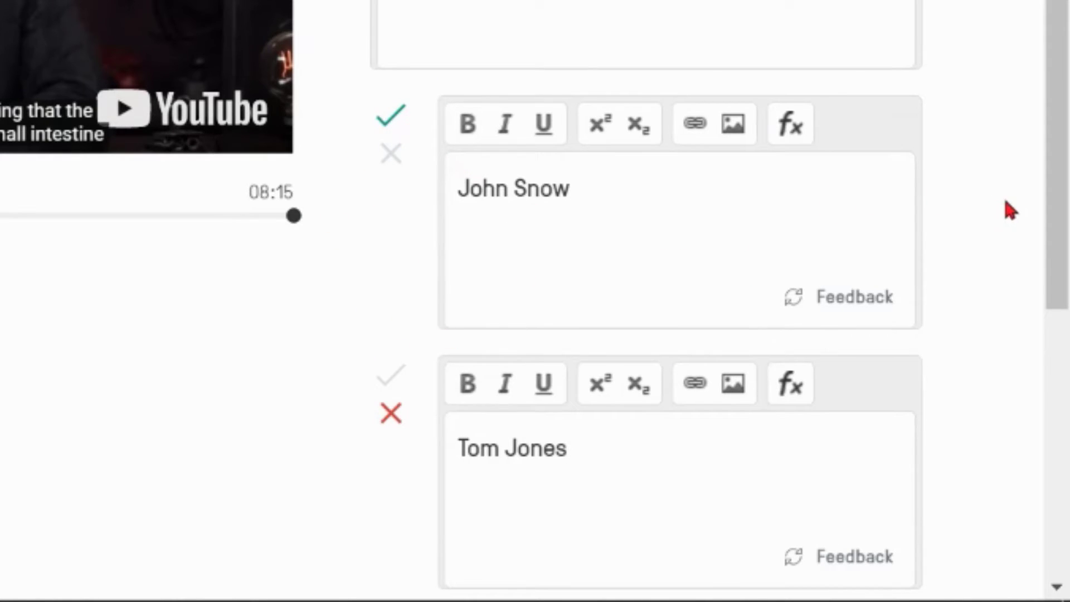
{"action": "scroll", "coordinate": [992, 184], "scroll_direction": "down", "scroll_amount": 3}
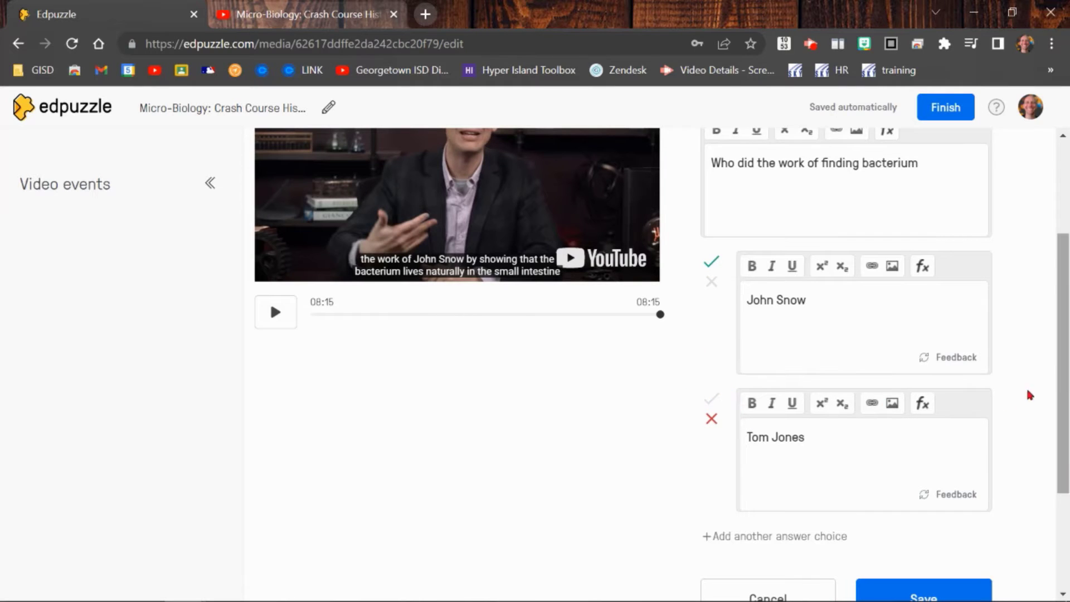
{"action": "scroll", "coordinate": [1007, 402], "scroll_direction": "down", "scroll_amount": 2}
{"action": "left_click", "coordinate": [914, 521]}
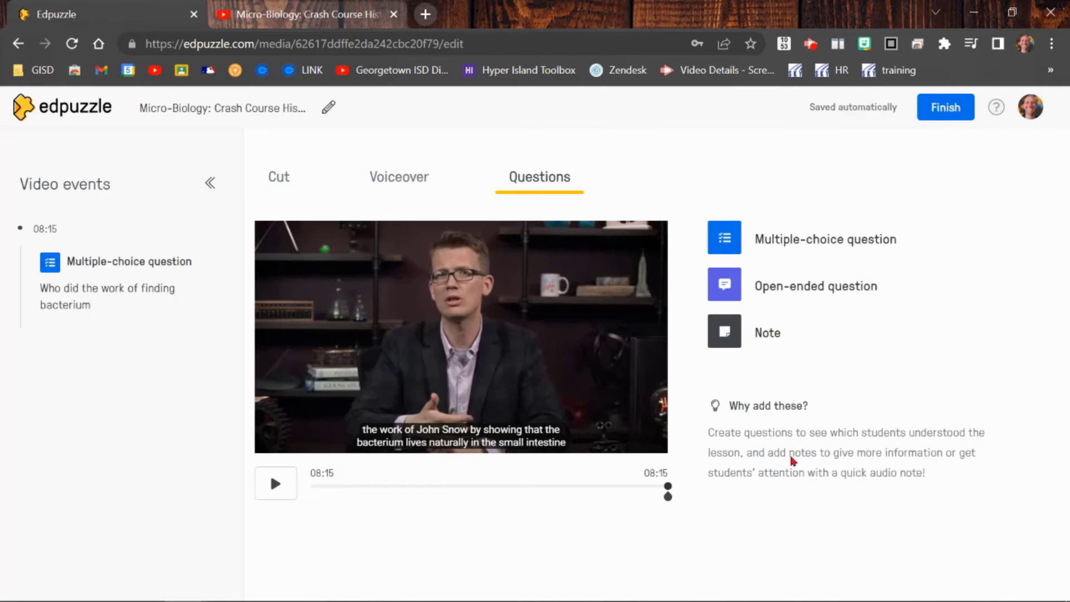
Add an open-ended question at 03:25, "What do you think the process is of finding bacterium in the wild?", with audio responses allowed, and save it
{"action": "left_click", "coordinate": [460, 486]}
{"action": "left_click", "coordinate": [458, 488]}
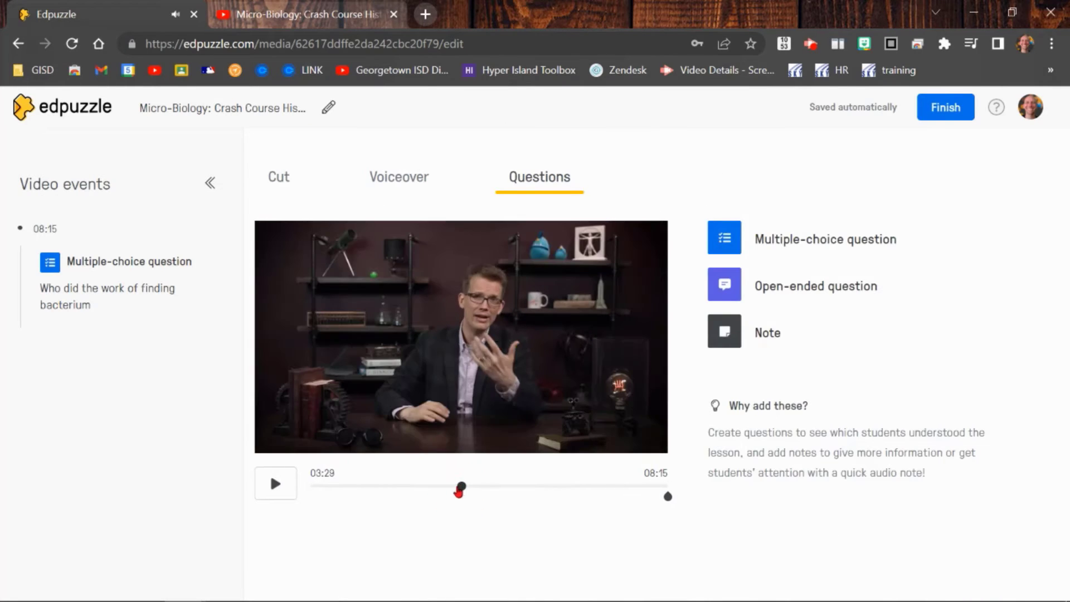
{"action": "left_click", "coordinate": [275, 484]}
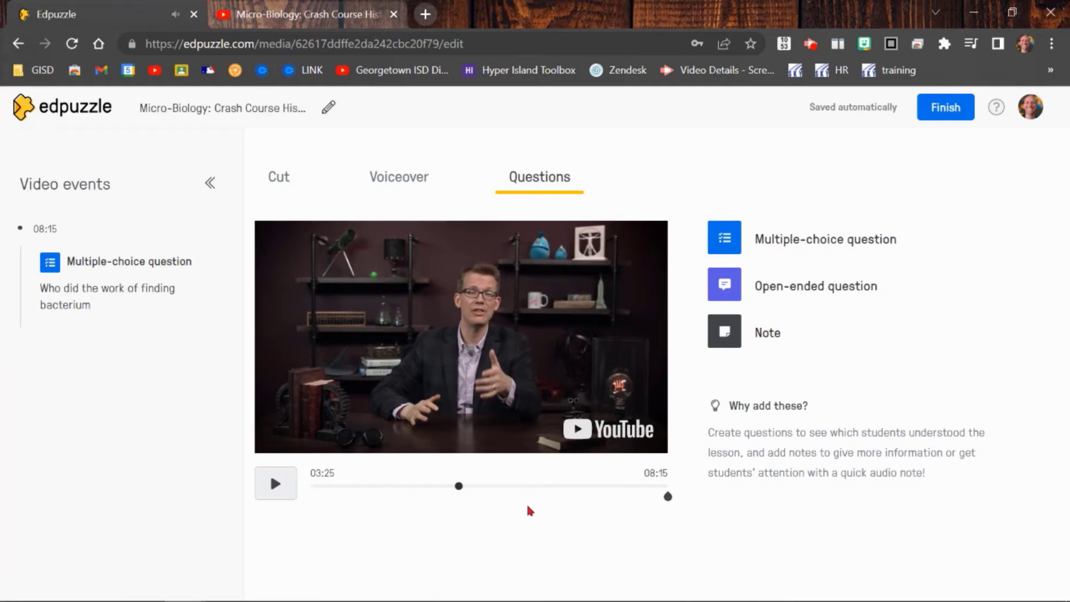
{"action": "left_click", "coordinate": [741, 287]}
{"action": "left_click", "coordinate": [777, 344]}
{"action": "type", "text": "What do you think the process is of finding bacterium in the wild?"}
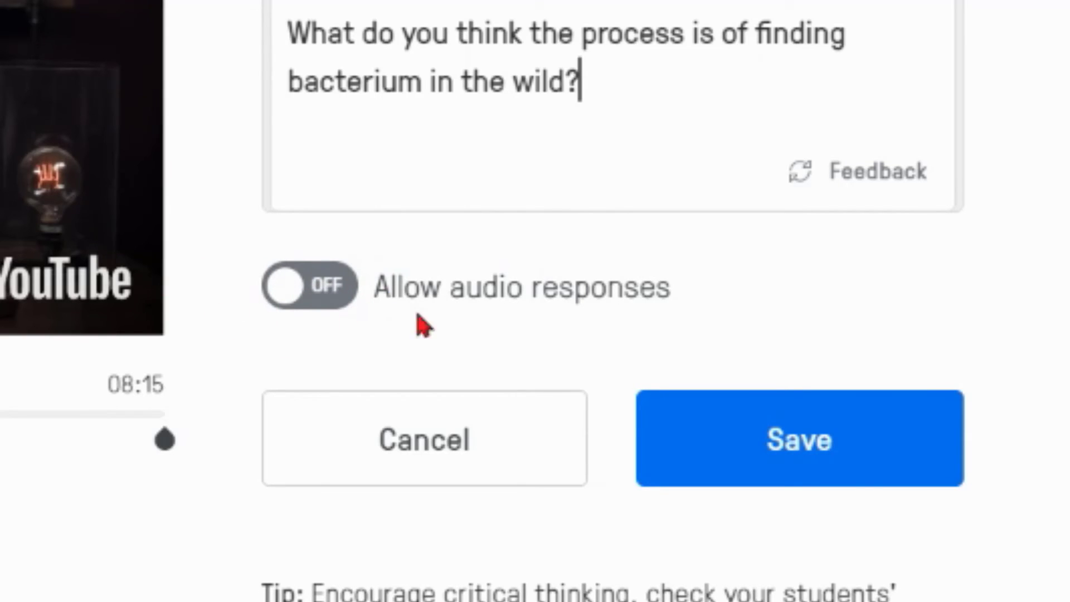
{"action": "left_click", "coordinate": [299, 293]}
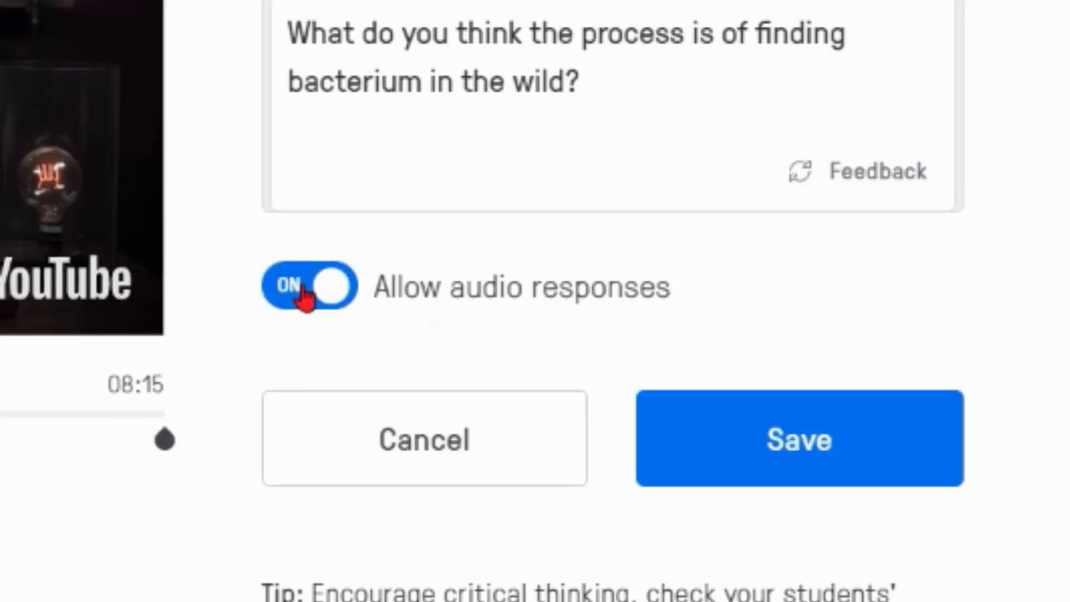
{"action": "left_click", "coordinate": [798, 440]}
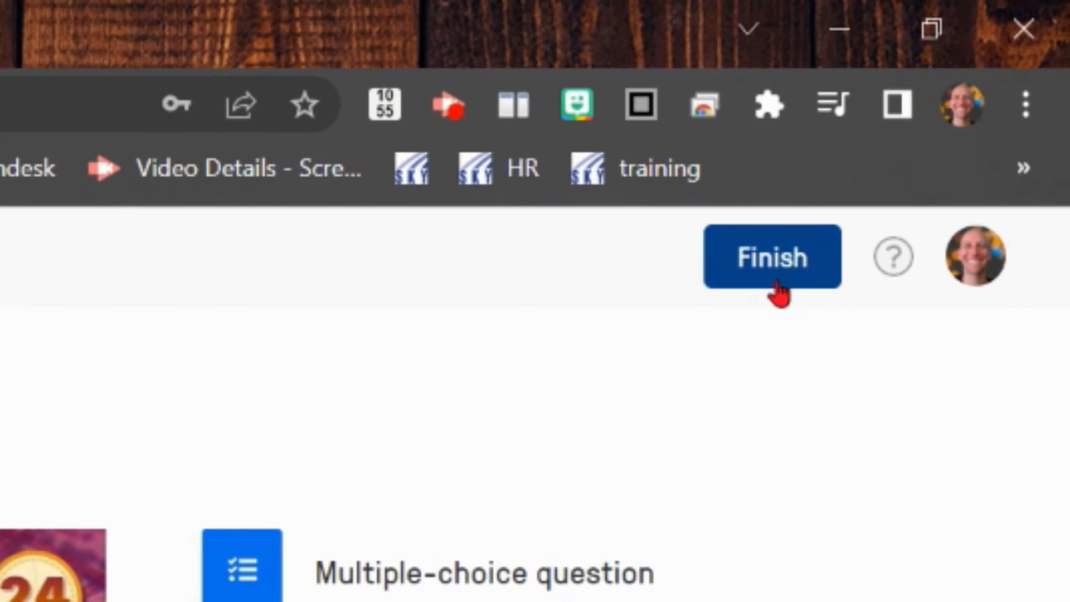
Finish editing the video lesson and select Model Class as the class to assign it to
{"action": "left_click", "coordinate": [944, 113]}
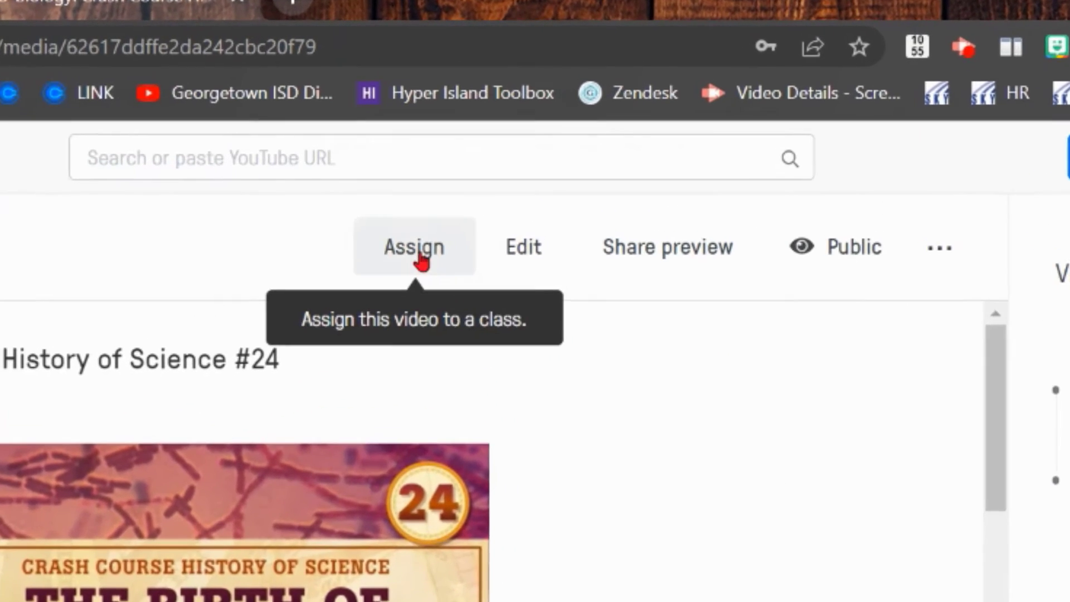
{"action": "left_click", "coordinate": [496, 160]}
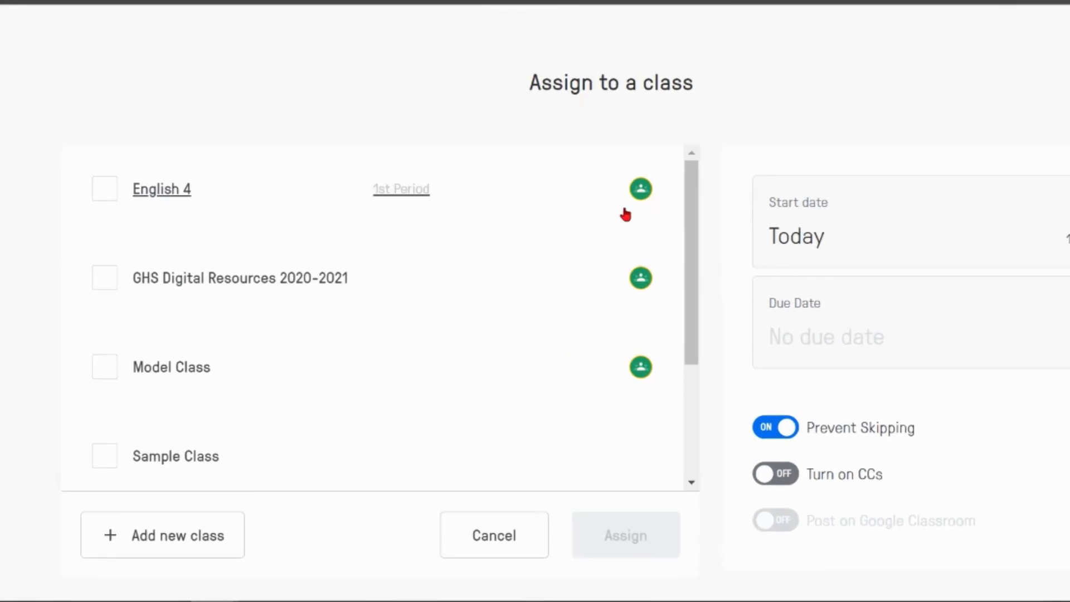
{"action": "left_click", "coordinate": [104, 367]}
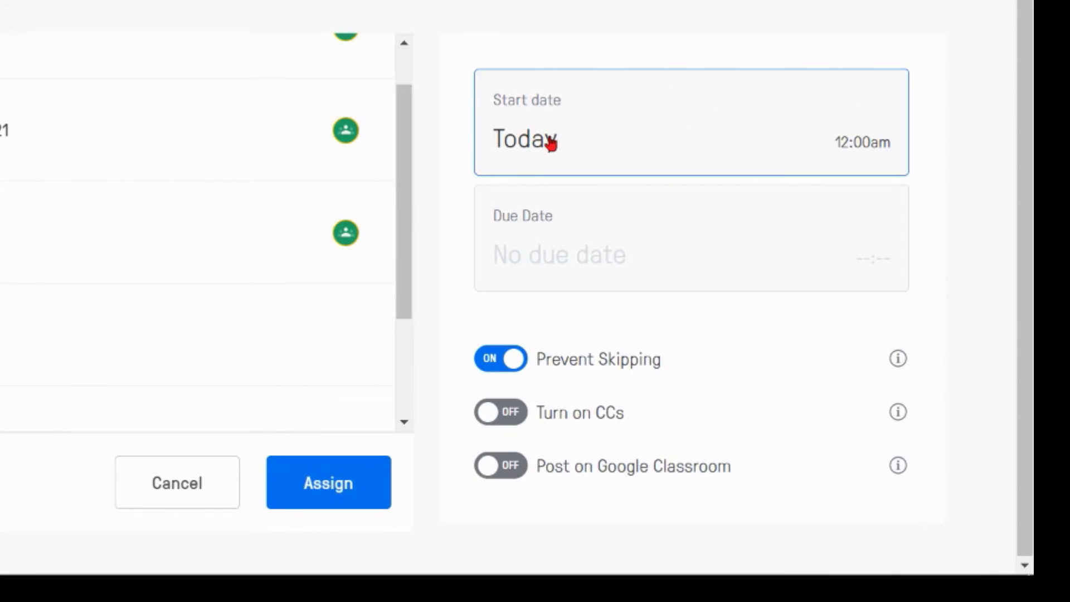
{"action": "left_click", "coordinate": [569, 258]}
{"action": "left_click", "coordinate": [734, 477]}
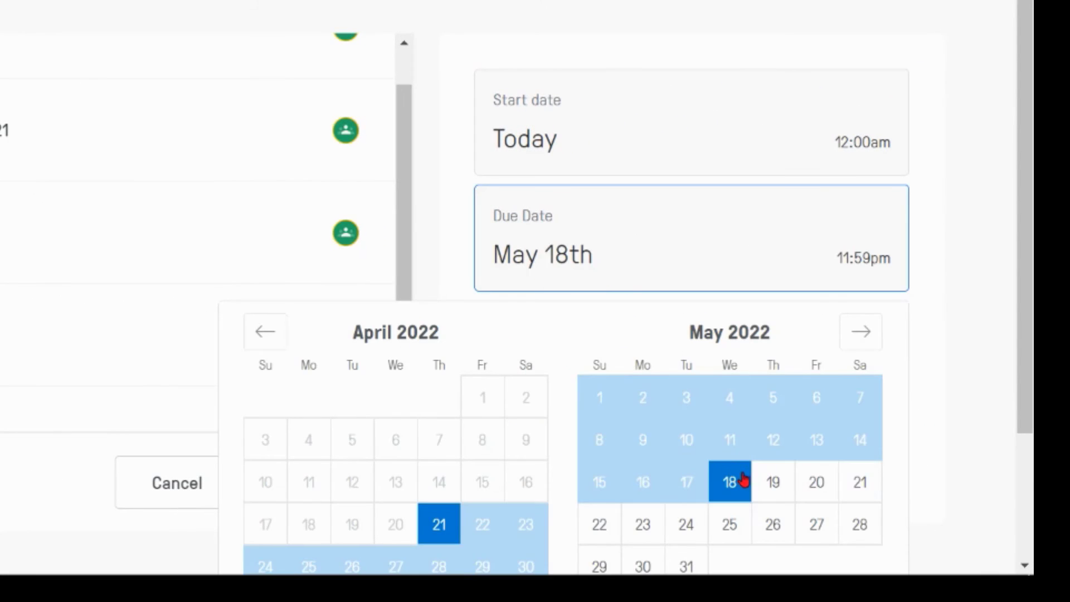
{"action": "left_click", "coordinate": [418, 54]}
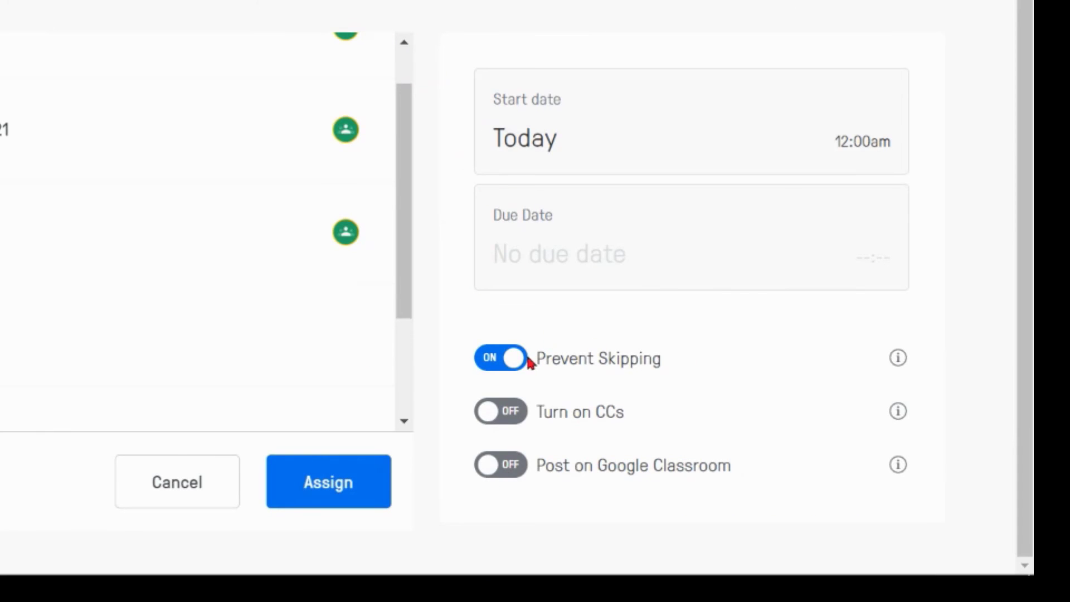
Enable posting on Google Classroom and assign the video to the selected class
{"action": "left_click", "coordinate": [504, 468]}
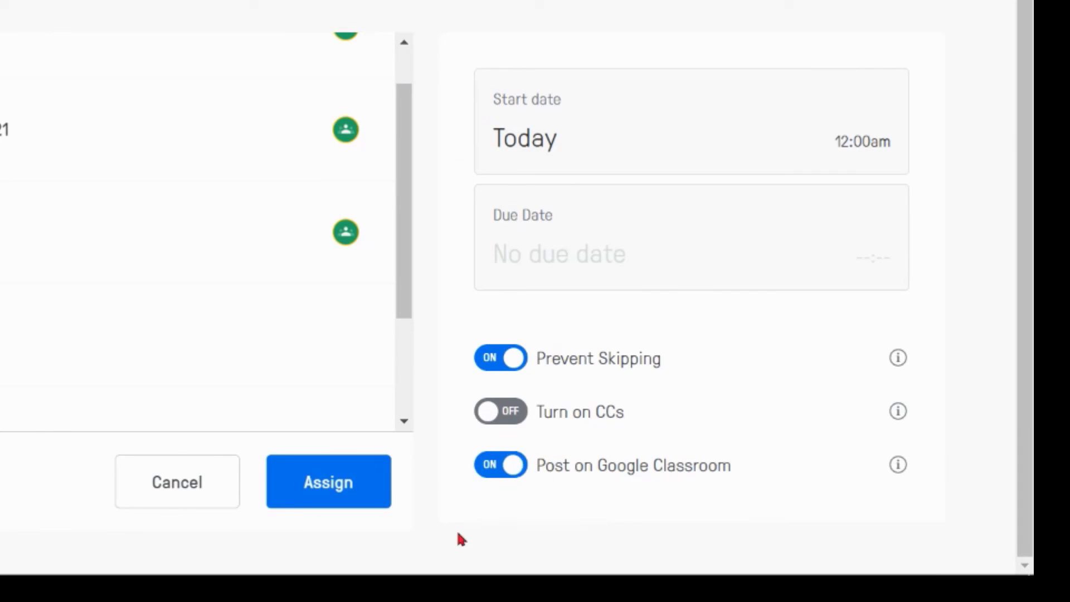
{"action": "left_click", "coordinate": [328, 510]}
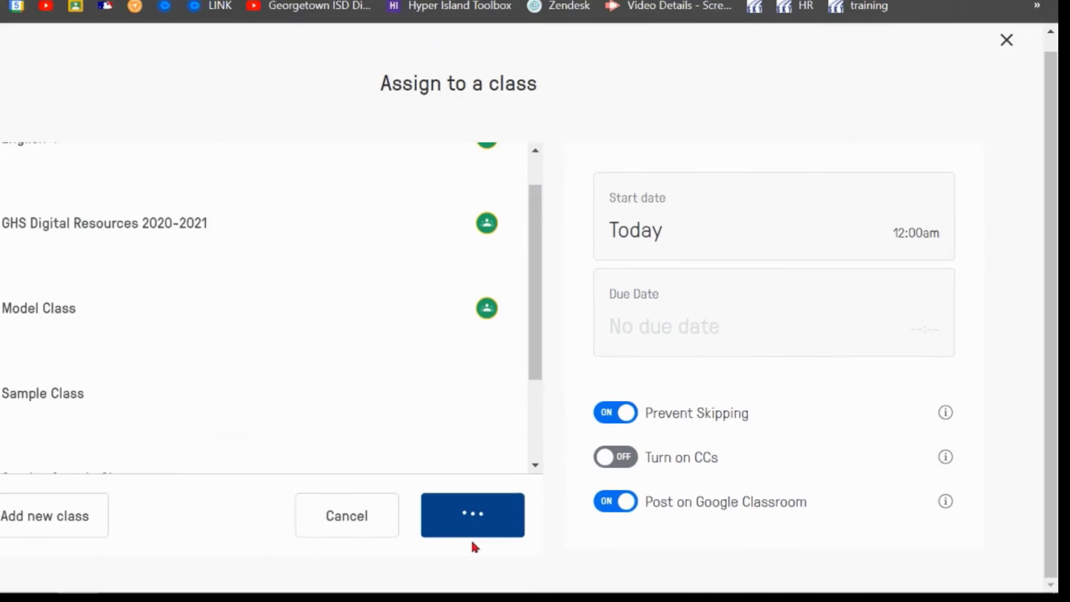